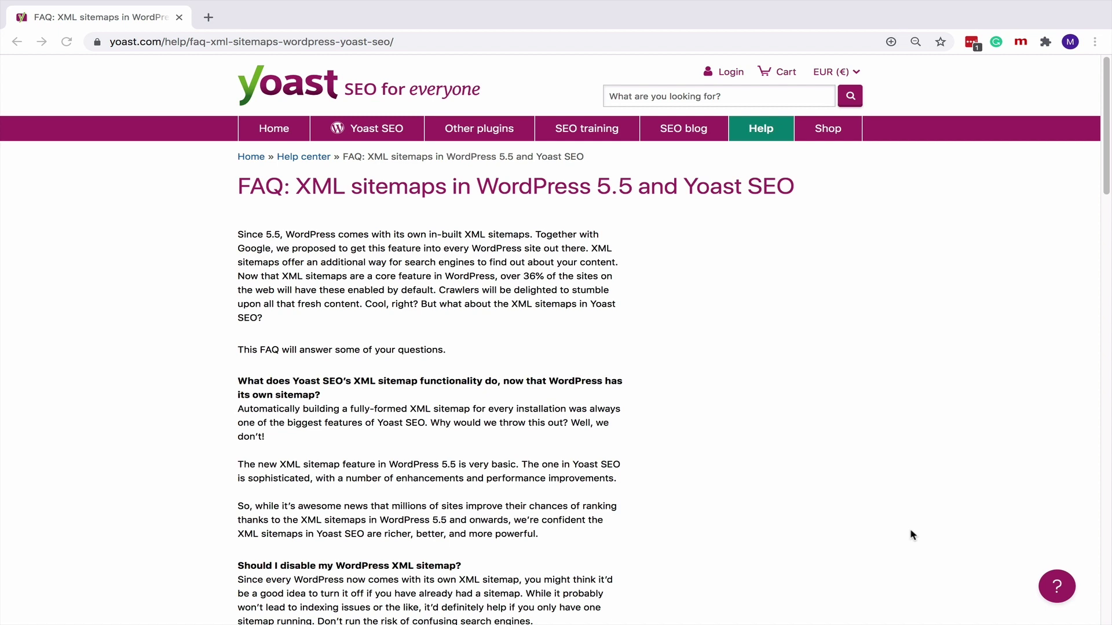
Scroll to the Yoast FAQ result, expand its first question and reveal the remaining questions
scroll(911, 535, "down", 2)
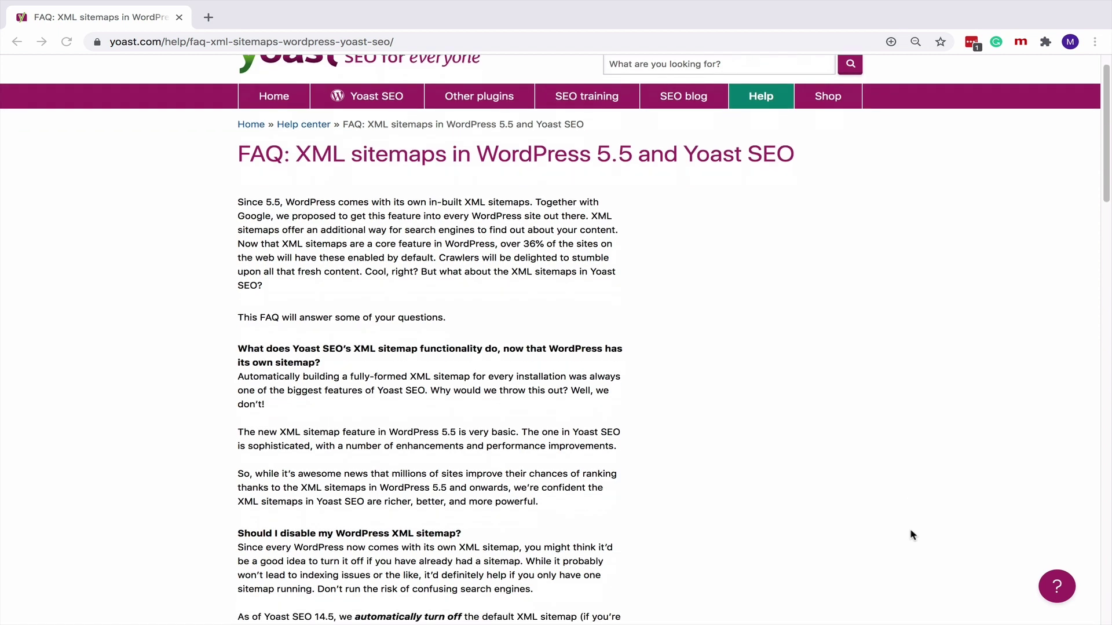
scroll(912, 535, "down", 3)
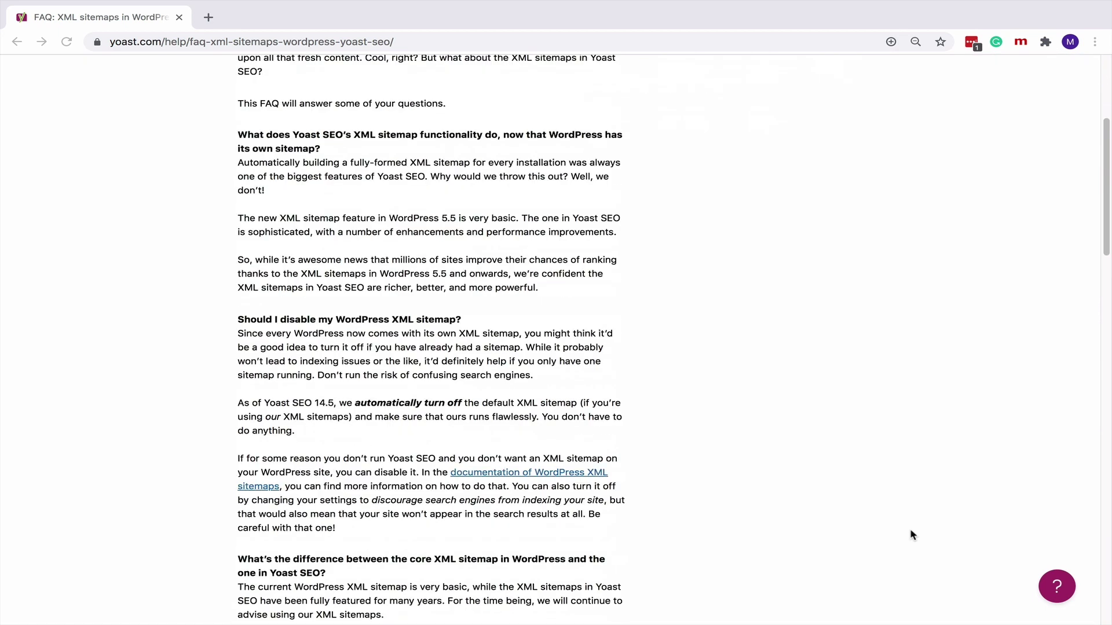
scroll(912, 535, "down", 3)
scroll(912, 535, "down", 3)
scroll(912, 535, "down", 3)
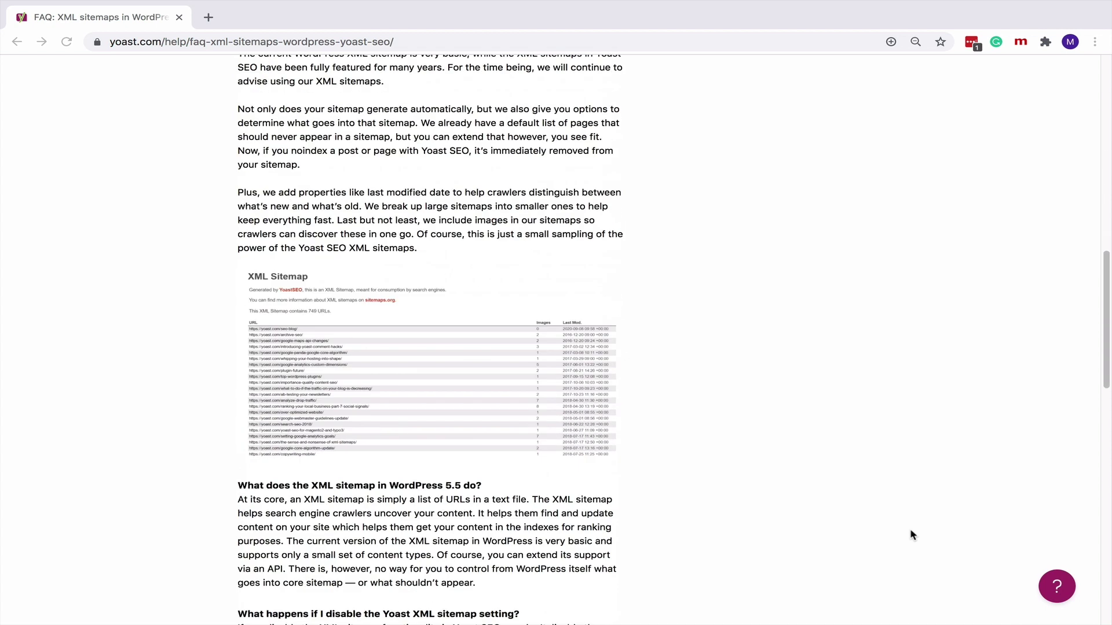
scroll(912, 535, "down", 5)
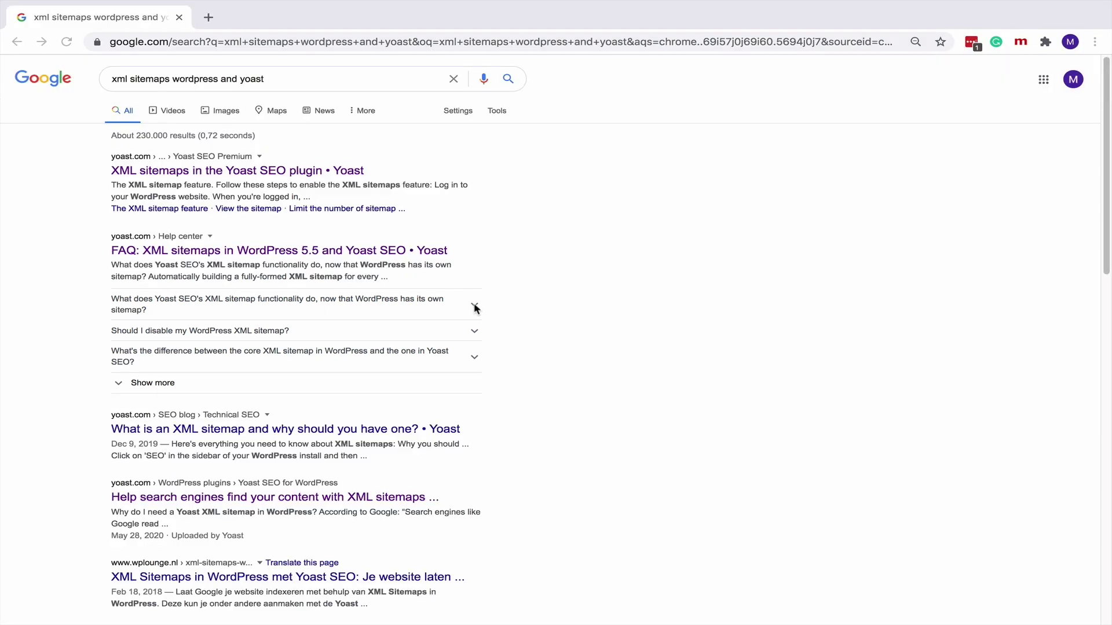
left_click(475, 308)
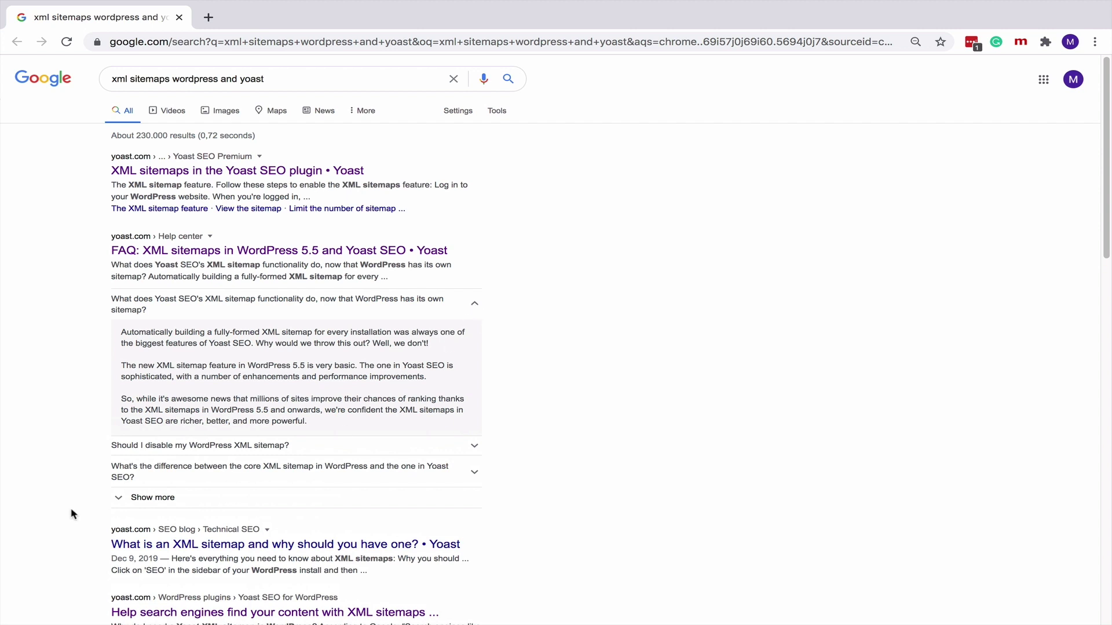
left_click(172, 502)
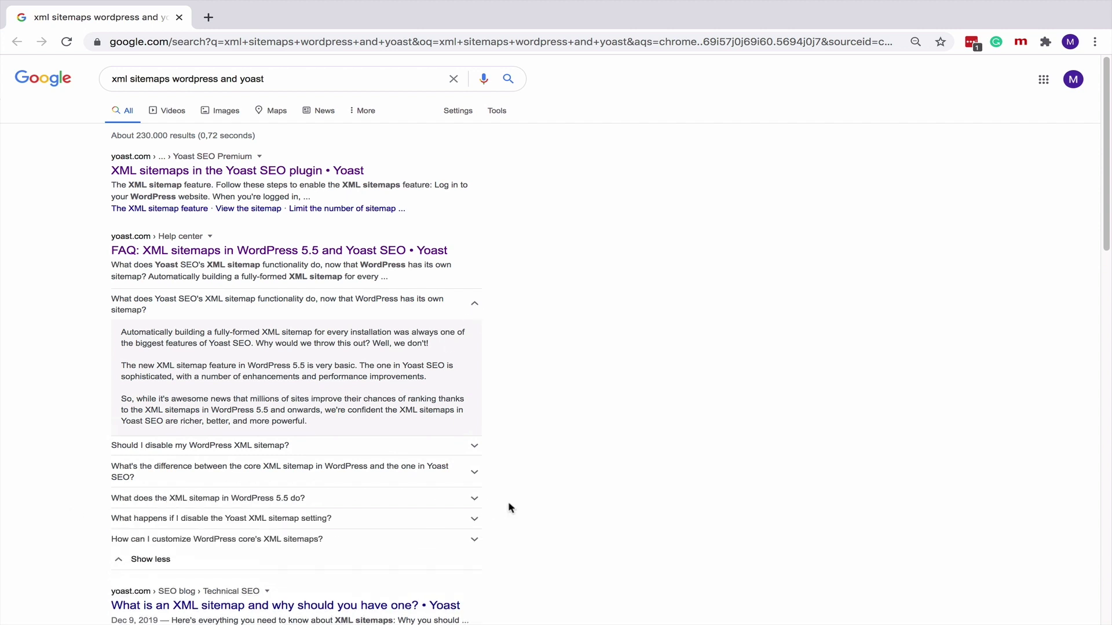
Scroll down past the FAQ rich result in the Google results
scroll(571, 508, "down", 1)
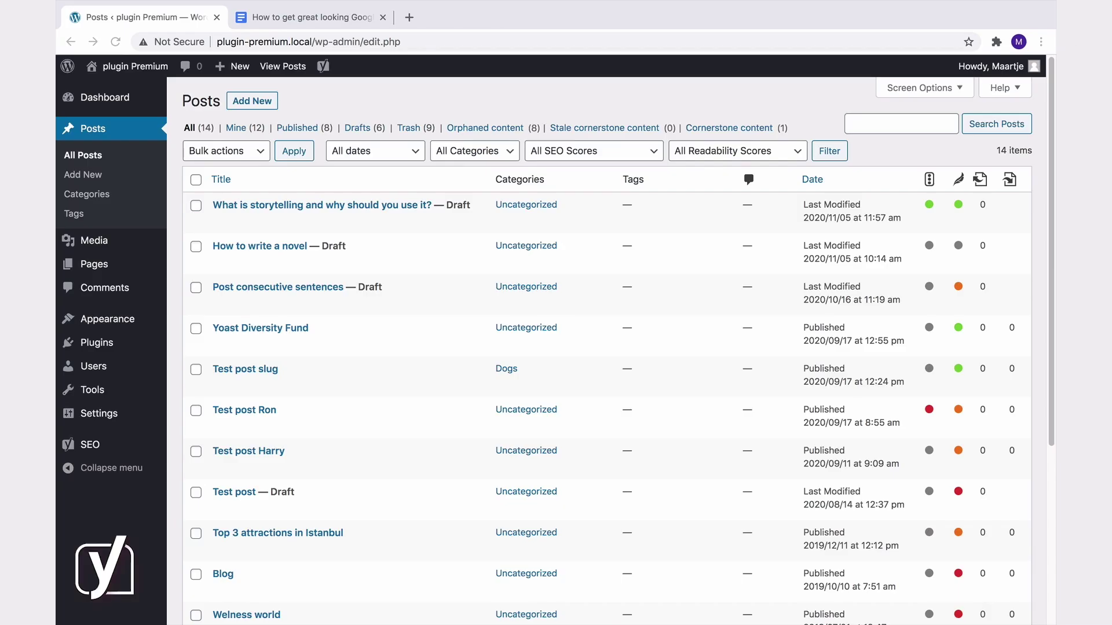
Create a post titled 'How to get great looking Google results' containing the Doc's Introduction paragraph
left_click(254, 102)
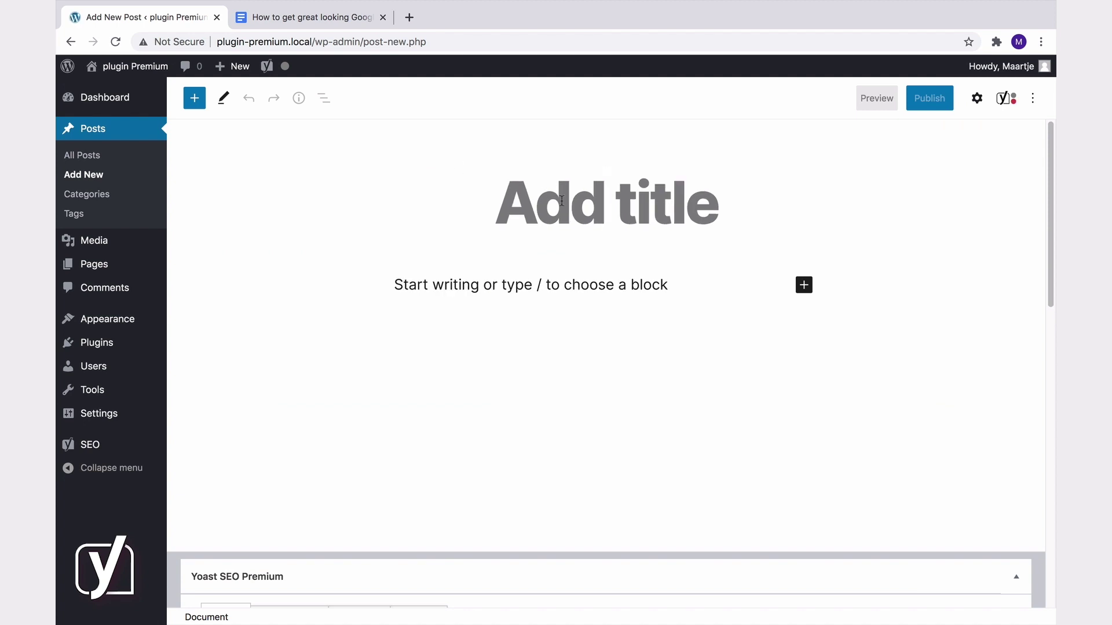
type("How to get great looking Google results")
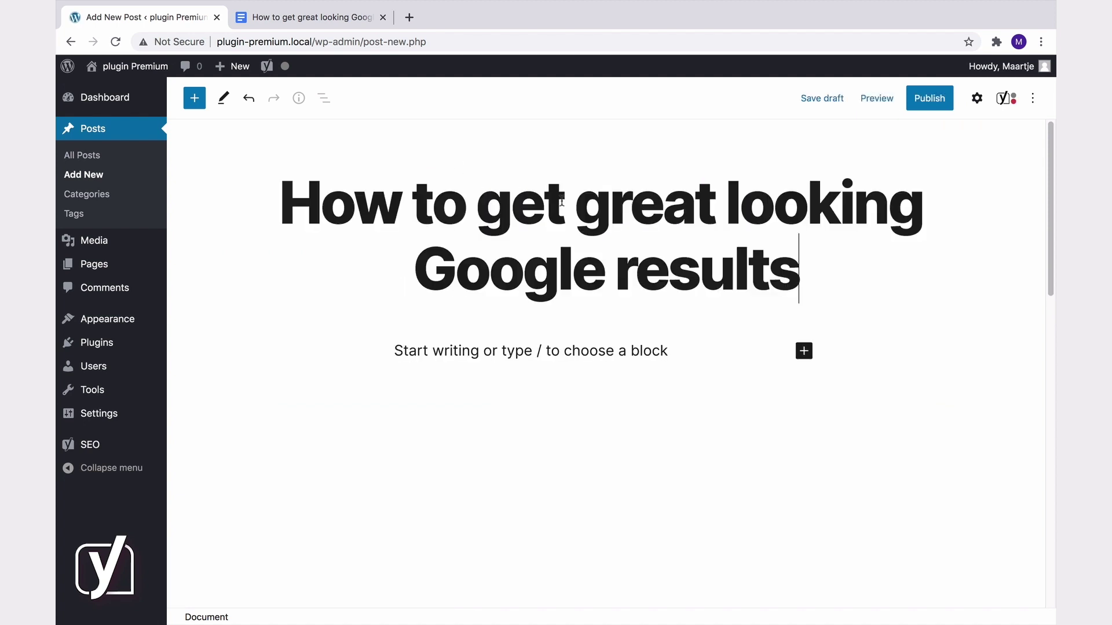
left_click(353, 18)
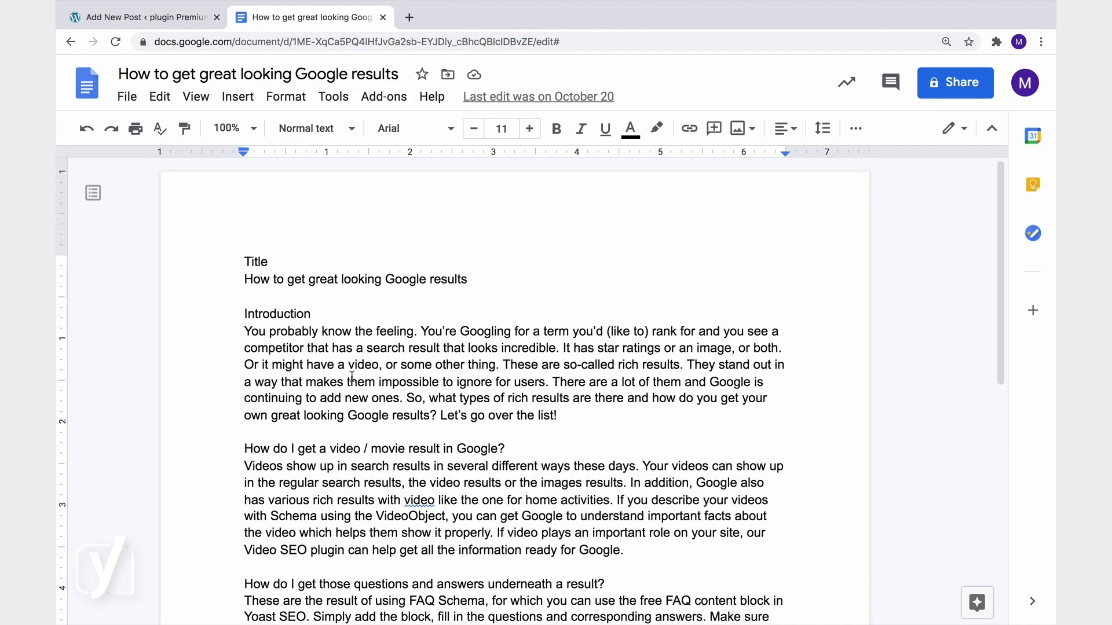
left_click_drag(565, 416, 239, 327)
key("ctrl+c")
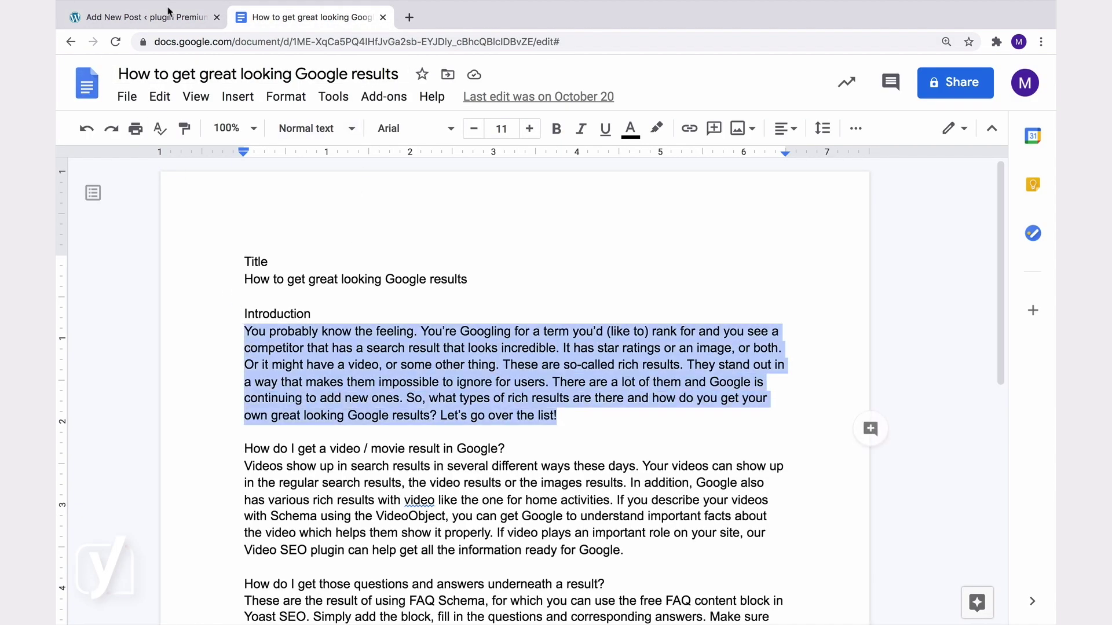
left_click(171, 20)
left_click(429, 347)
key("ctrl+v")
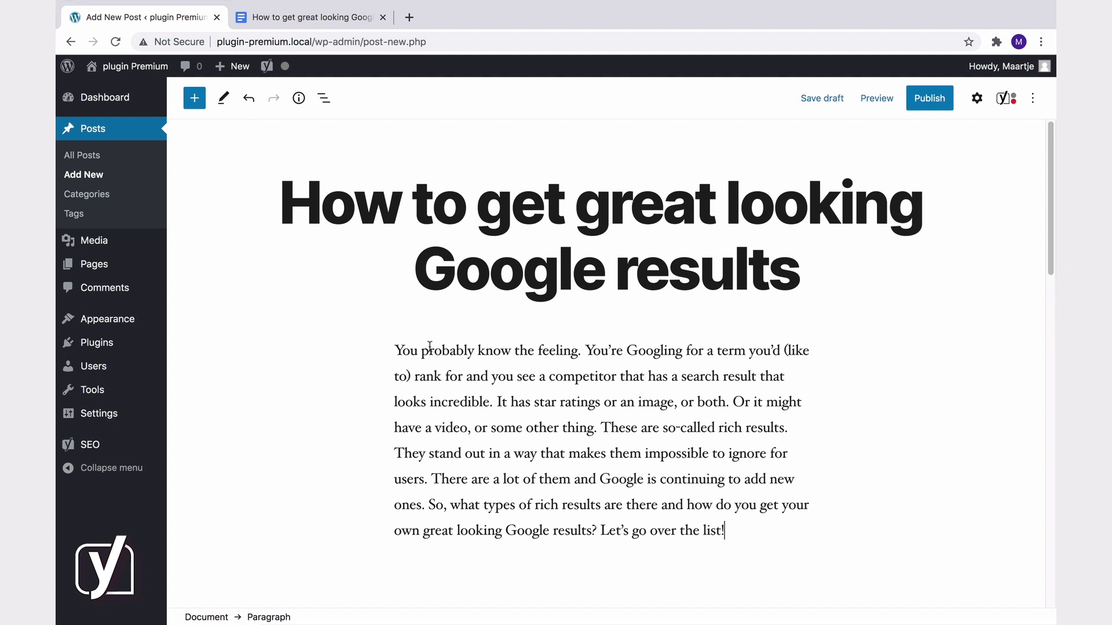
Insert a Yoast FAQ block on a new line below the introduction paragraph
key("Return")
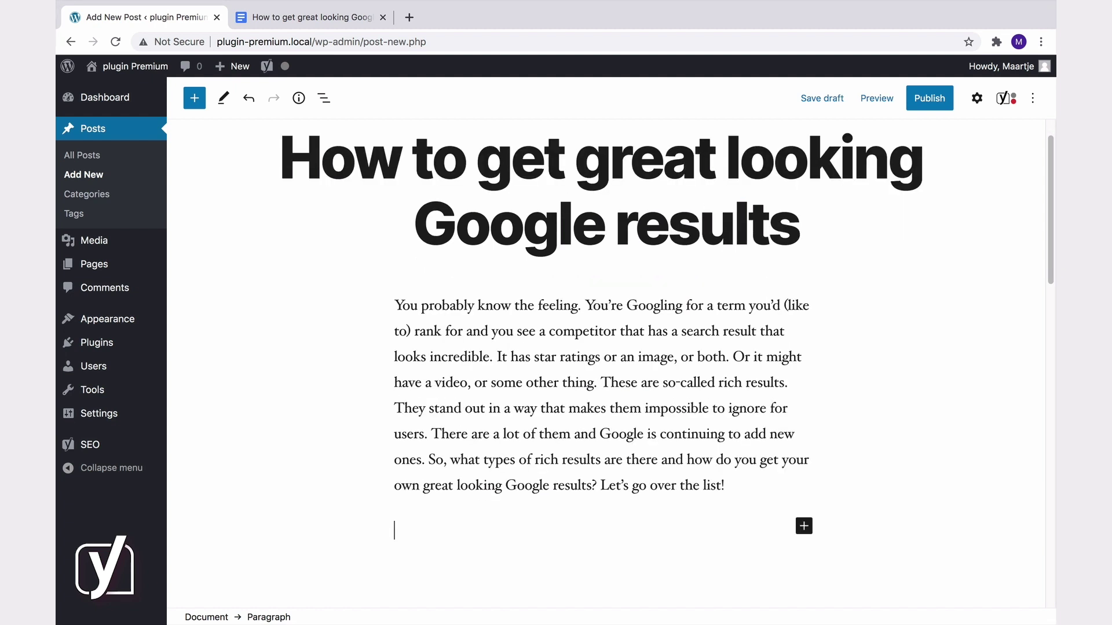
scroll(425, 462, "down", 1)
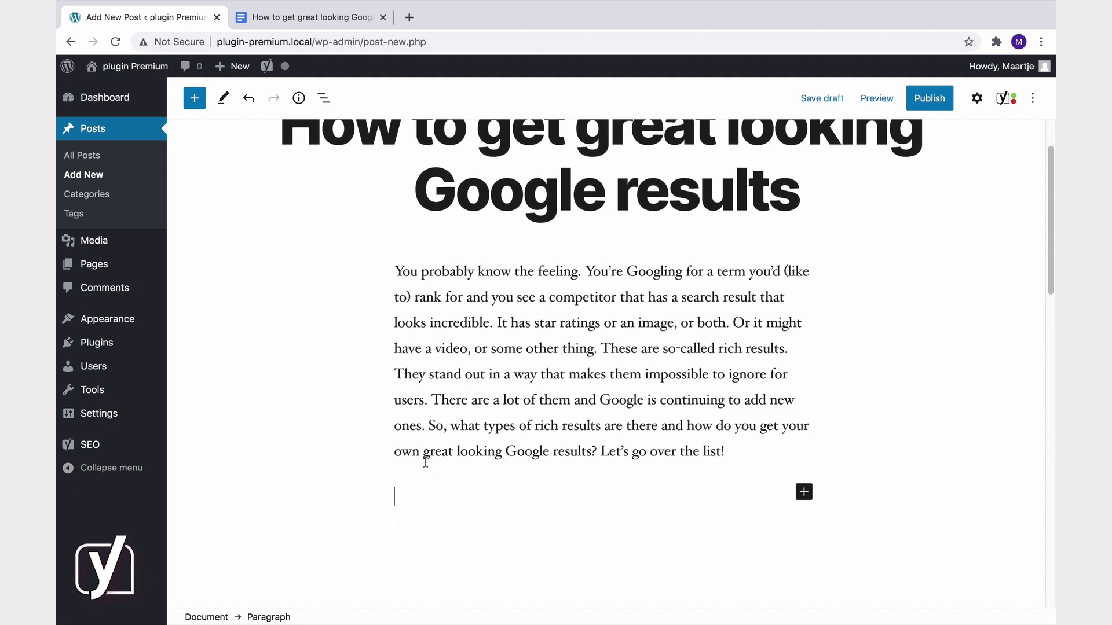
type("/faq")
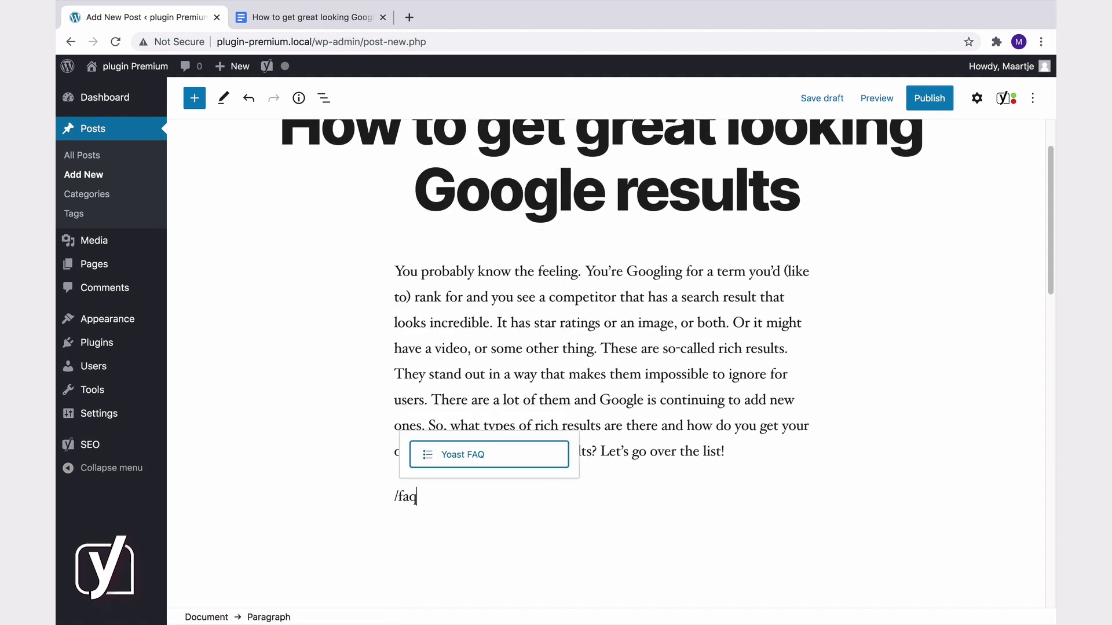
key("BackSpace")
key("BackSpace")
key("BackSpace")
key("BackSpace")
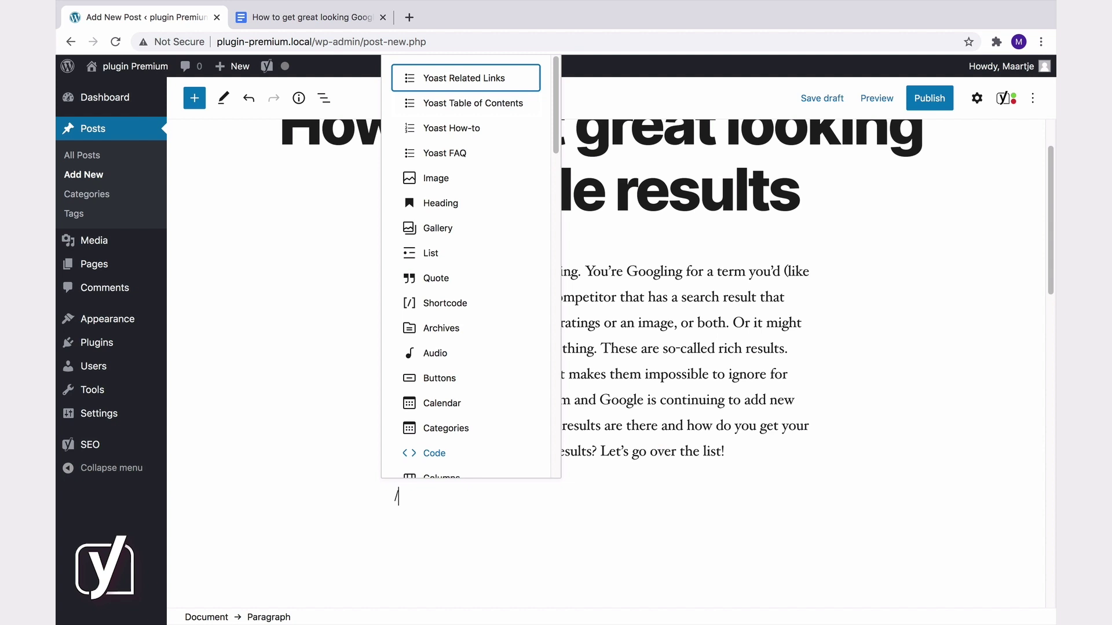
left_click(803, 491)
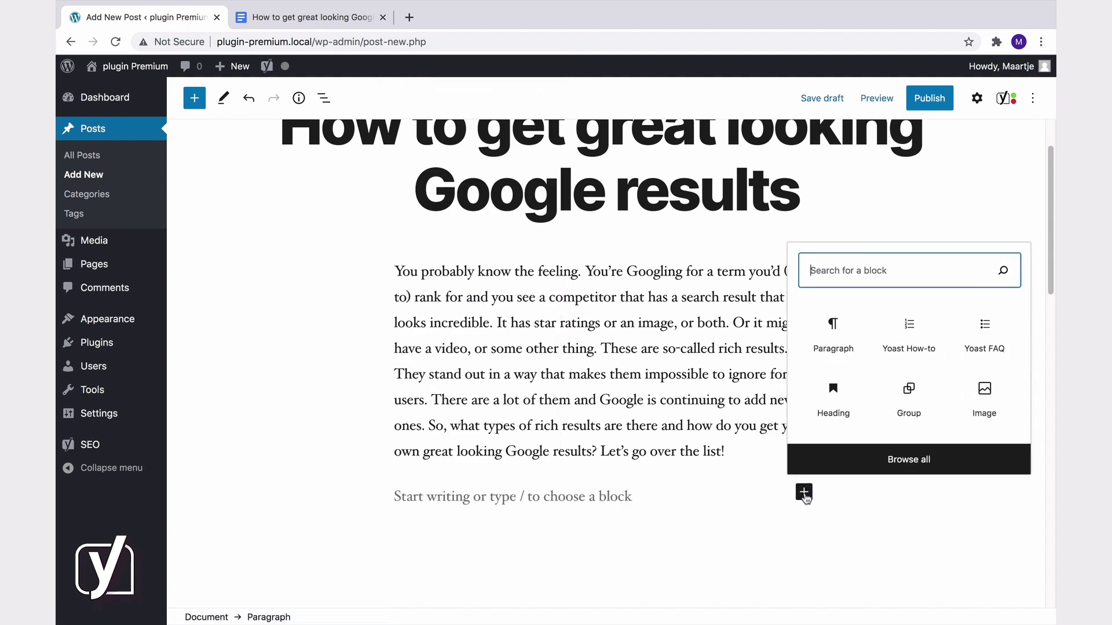
left_click(849, 460)
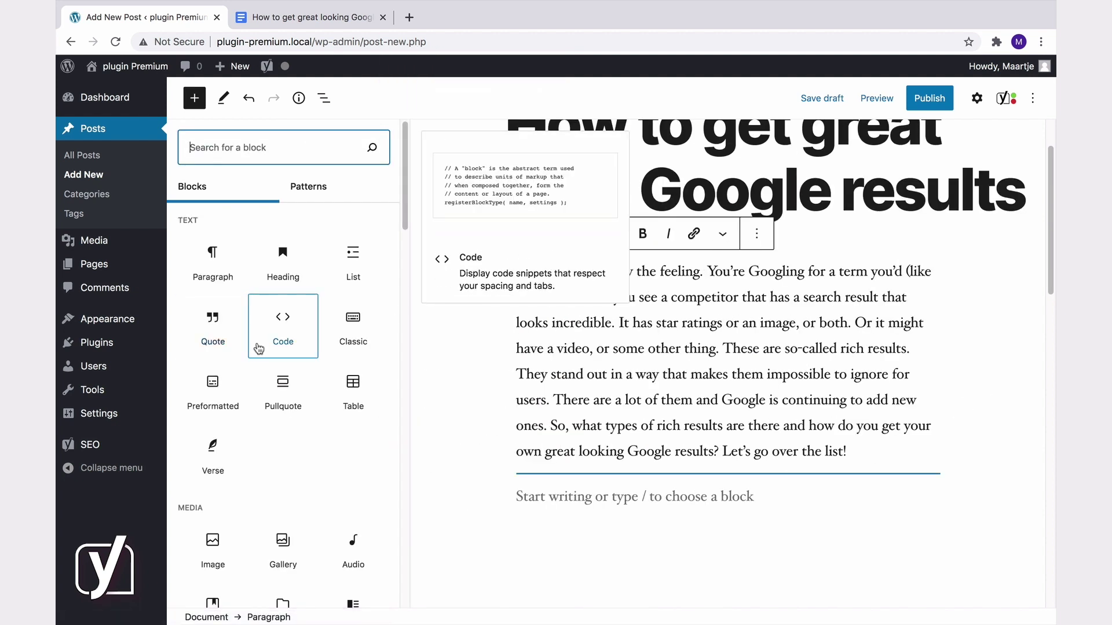
scroll(259, 348, "down", 20)
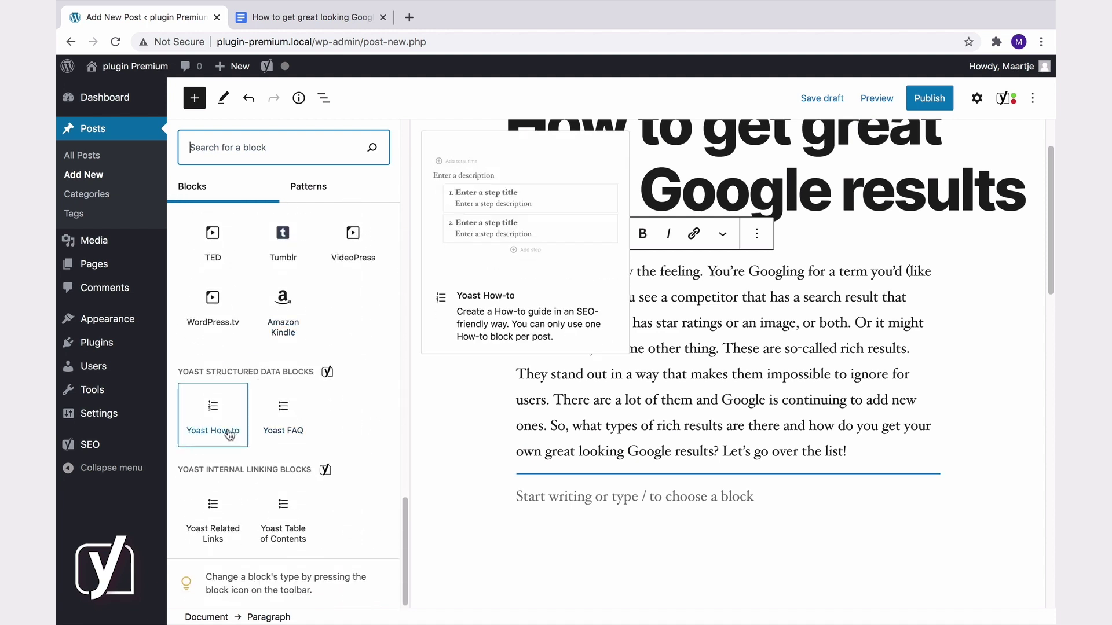
left_click(296, 433)
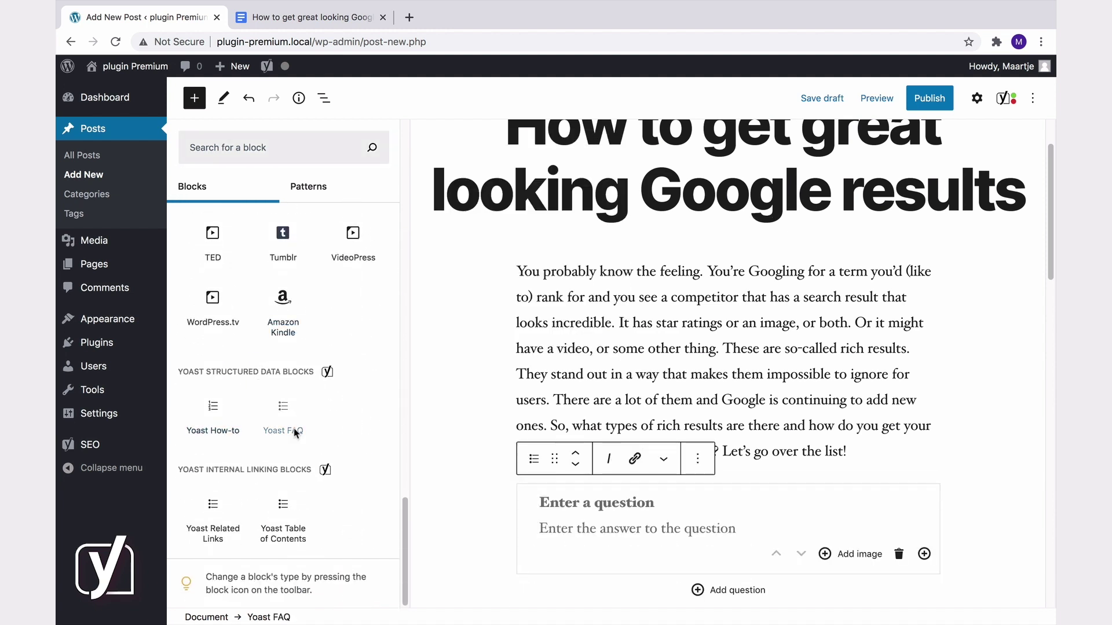
Enter 'How do I get a video / movie result in Google?' as the first FAQ question
left_click(196, 99)
left_click(460, 501)
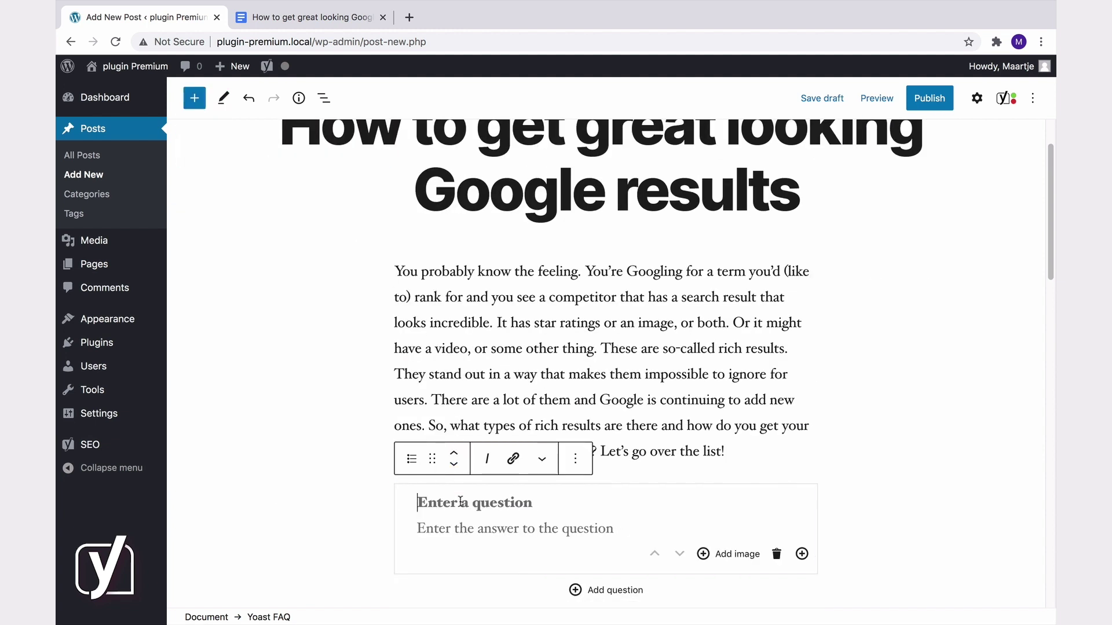
scroll(461, 501, "down", 3)
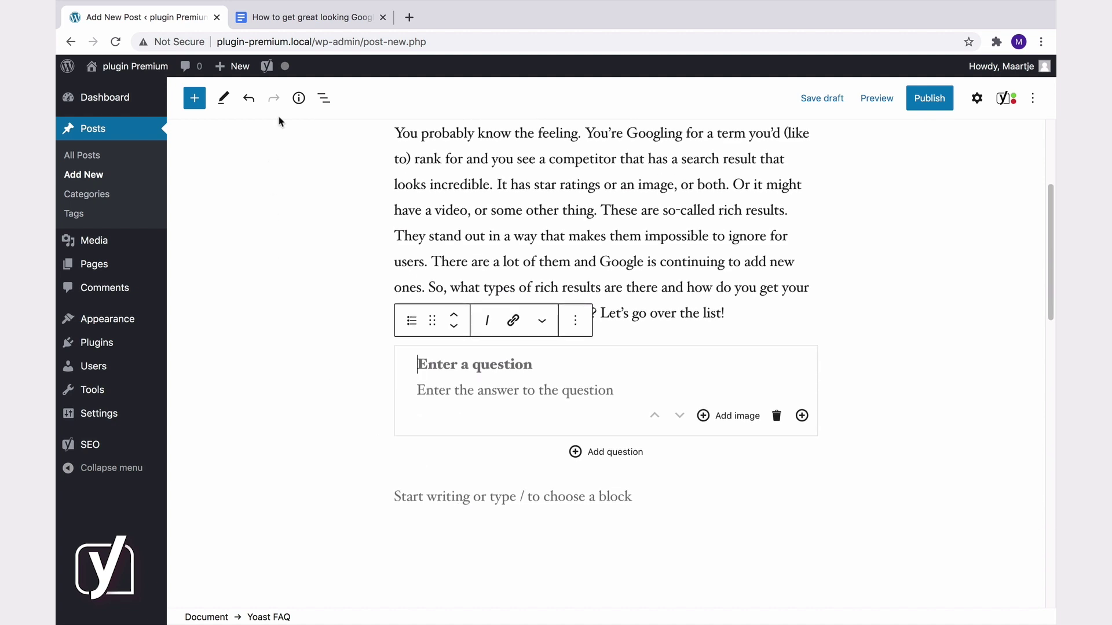
left_click(289, 17)
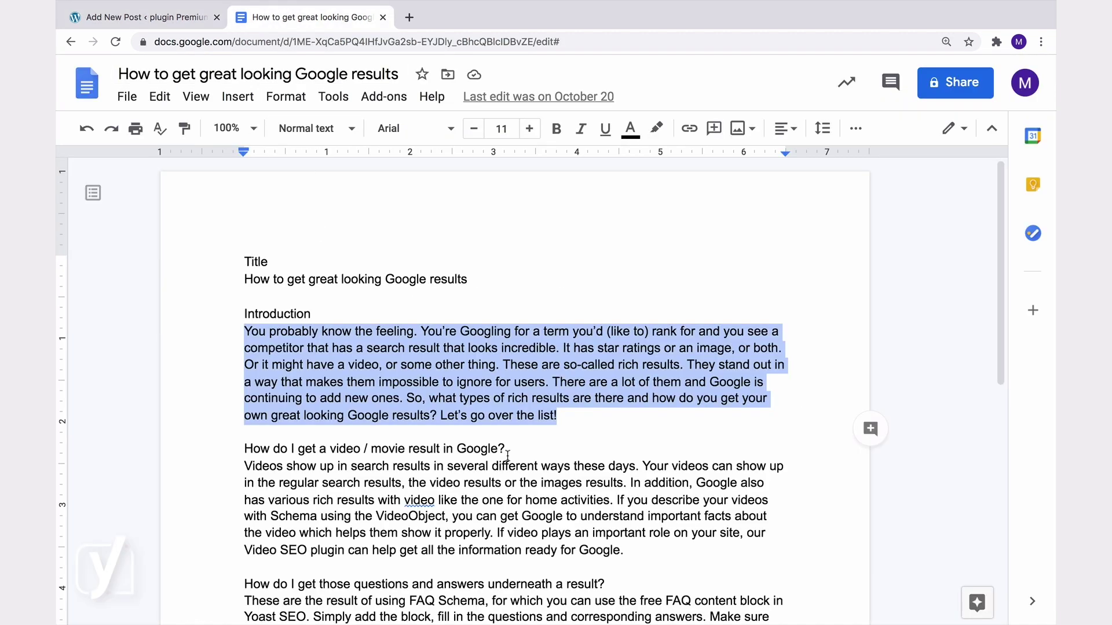
left_click_drag(506, 449, 229, 452)
key("ctrl+c")
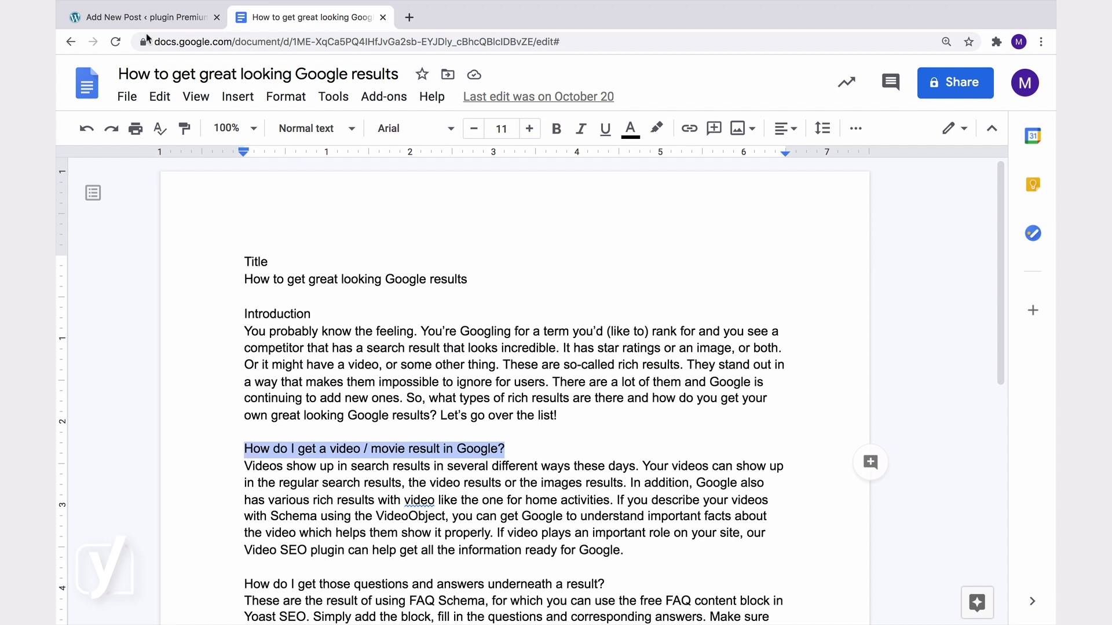
left_click(139, 17)
key("ctrl+v")
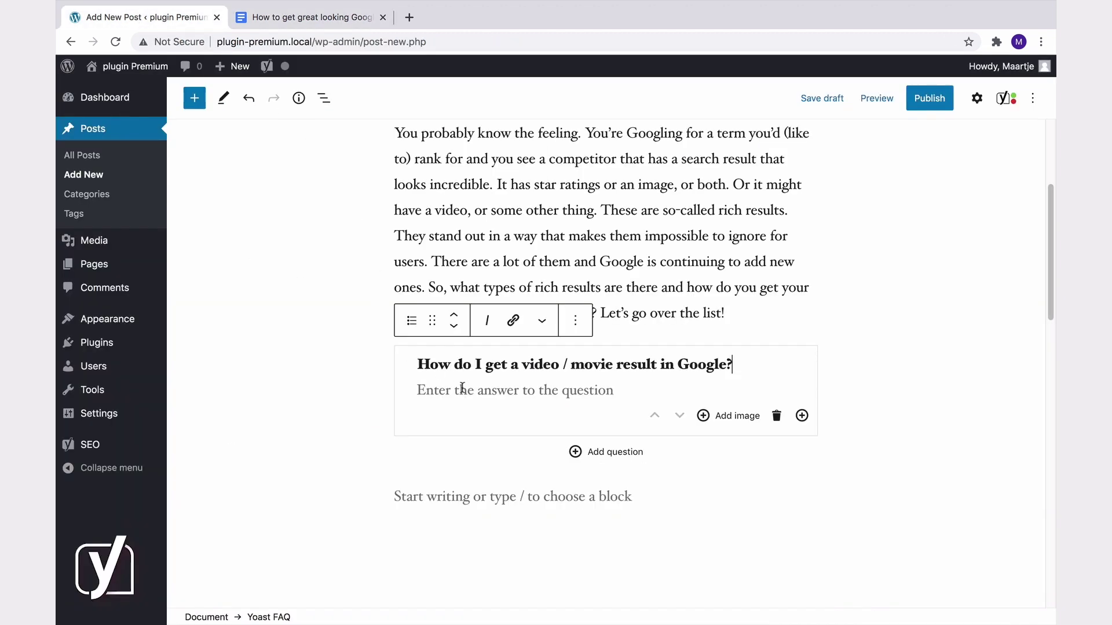
Paste the video answer paragraph from the Google Doc into the first answer field
left_click(460, 391)
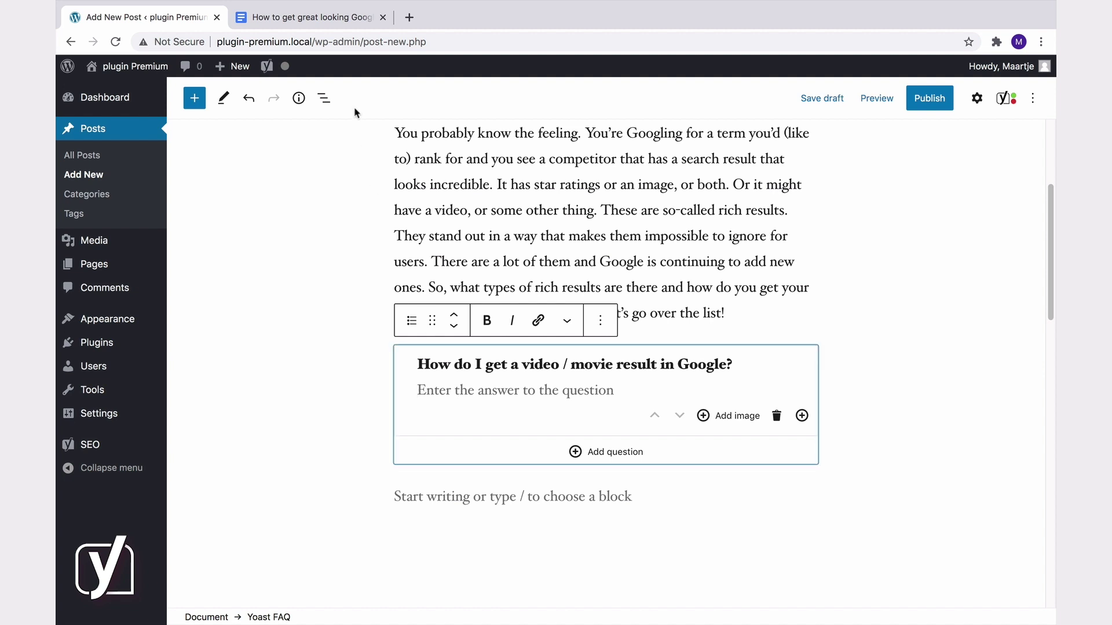
left_click(338, 14)
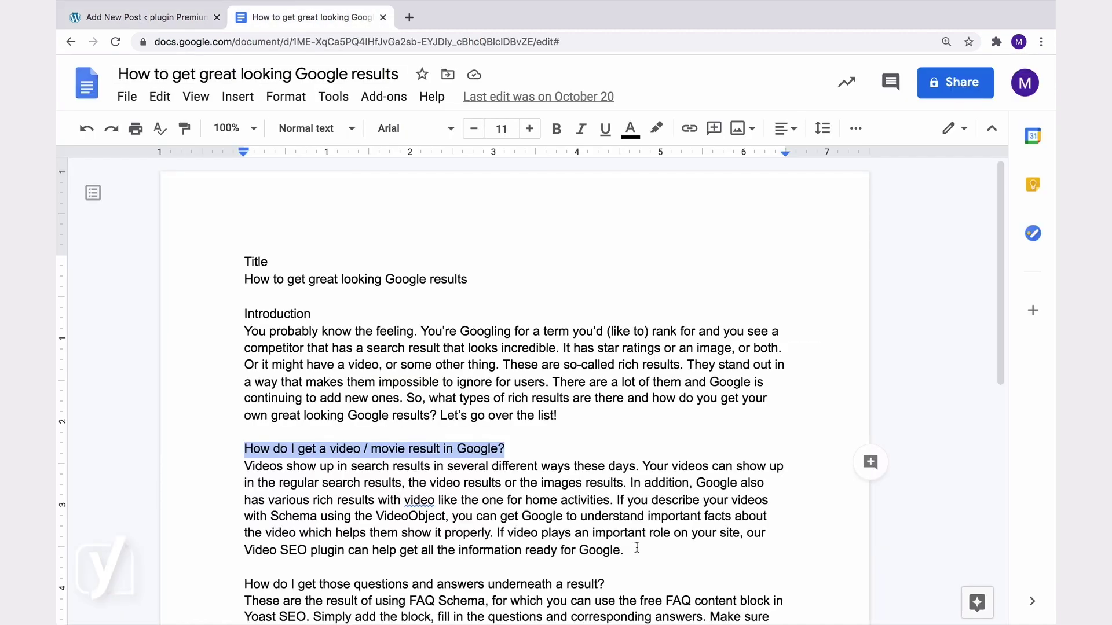
left_click_drag(637, 550, 243, 468)
key("super+c")
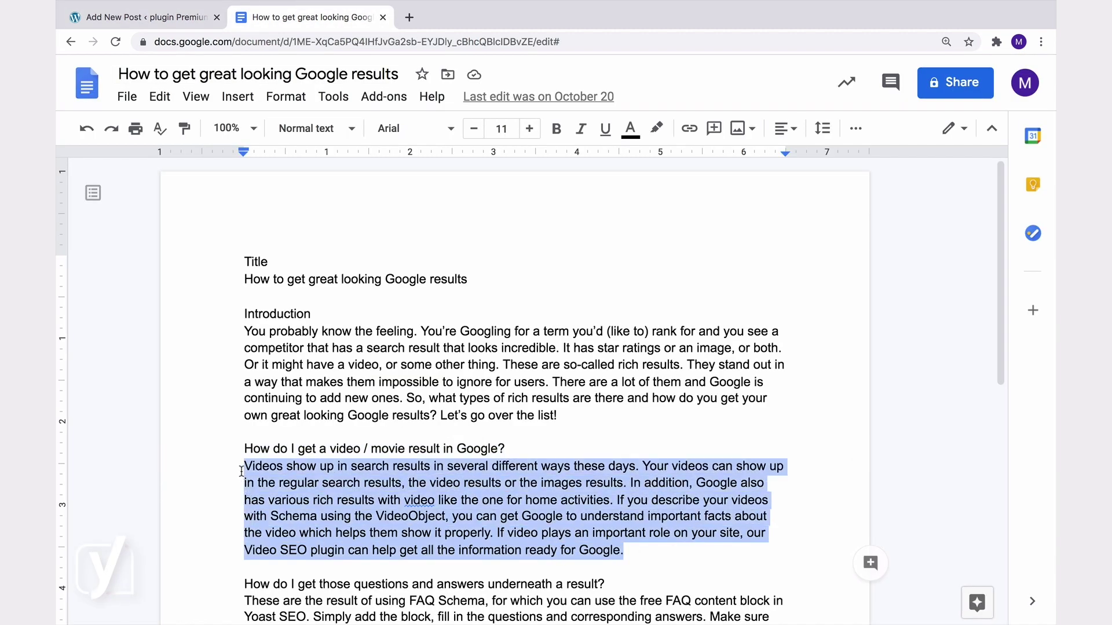
left_click(142, 26)
key("super+v")
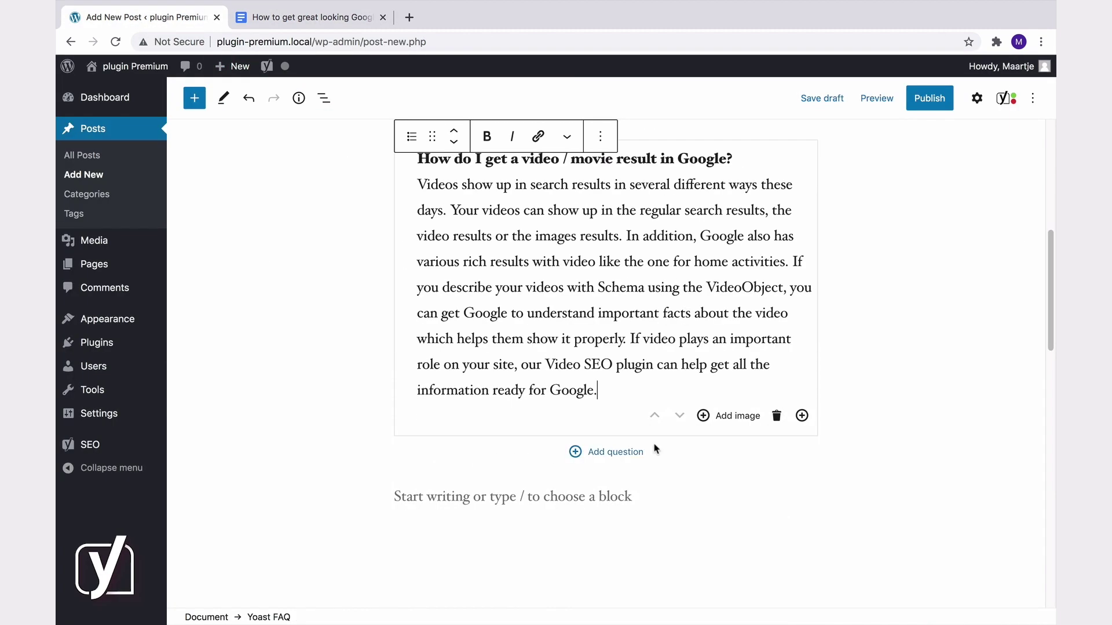
Attach the Google building image to the first answer and add a second empty question
left_click(729, 415)
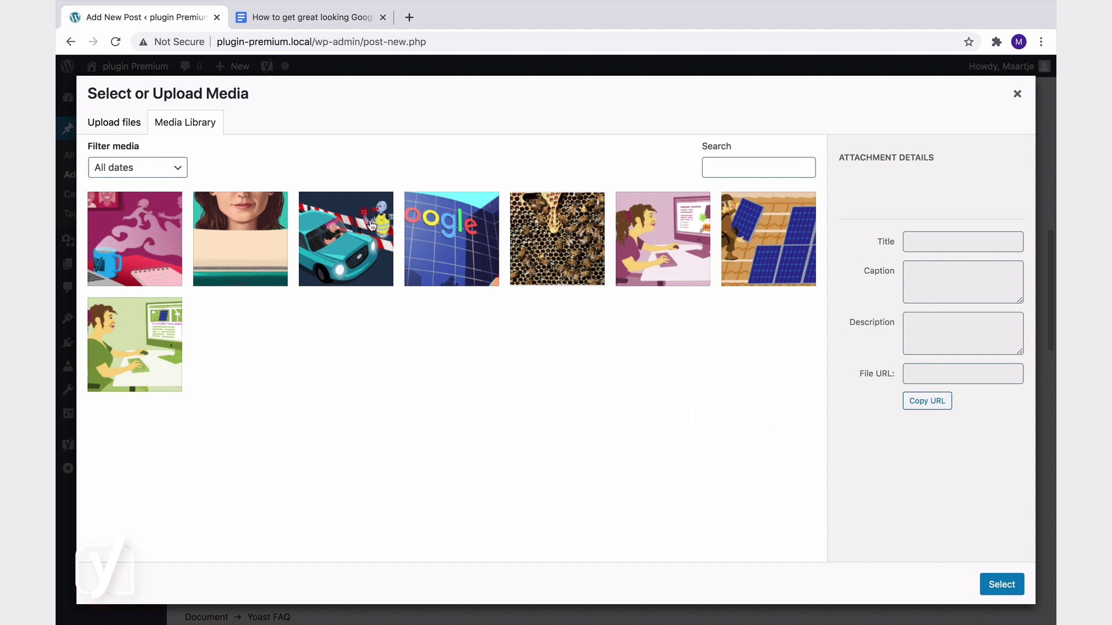
left_click(429, 234)
left_click(993, 585)
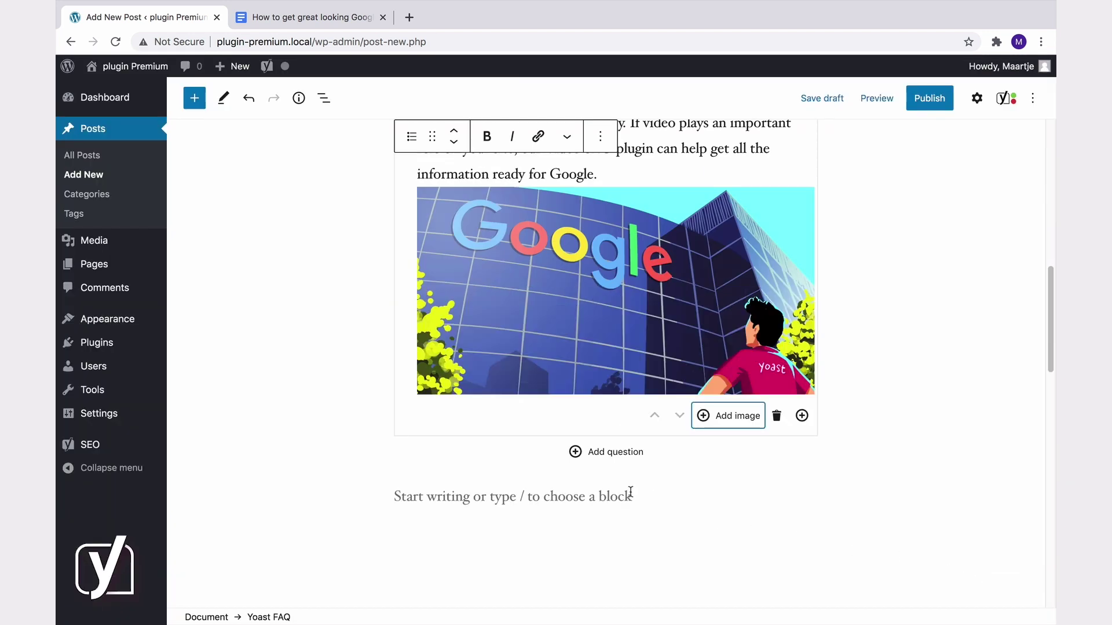
left_click(623, 458)
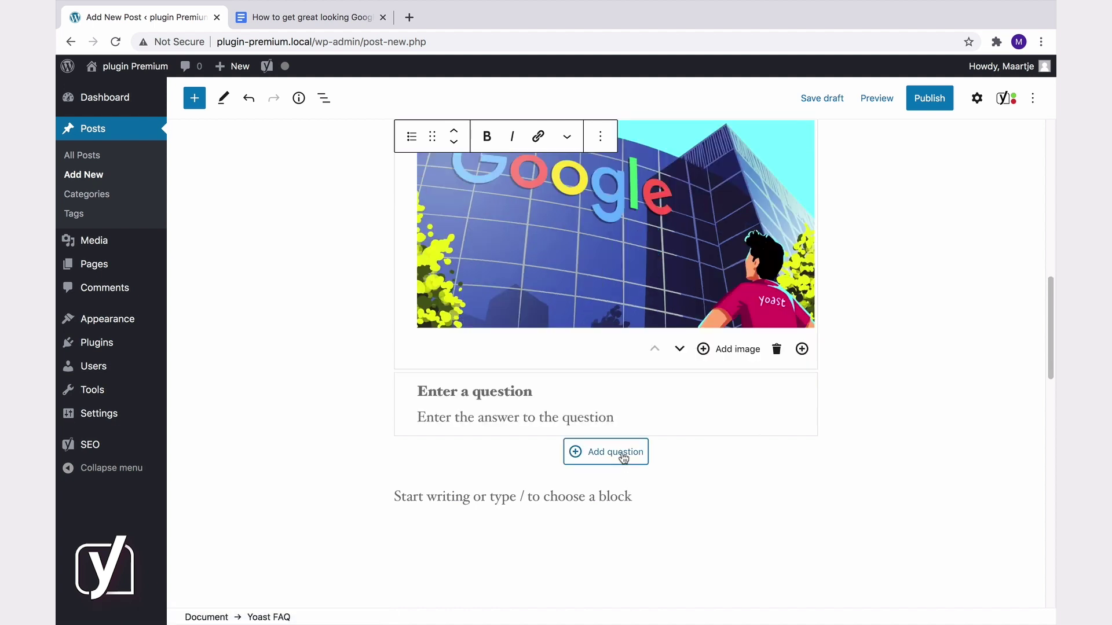
Fill the second FAQ entry with the questions-under-a-result heading and its FAQ Schema answer
left_click(624, 457)
left_click(294, 17)
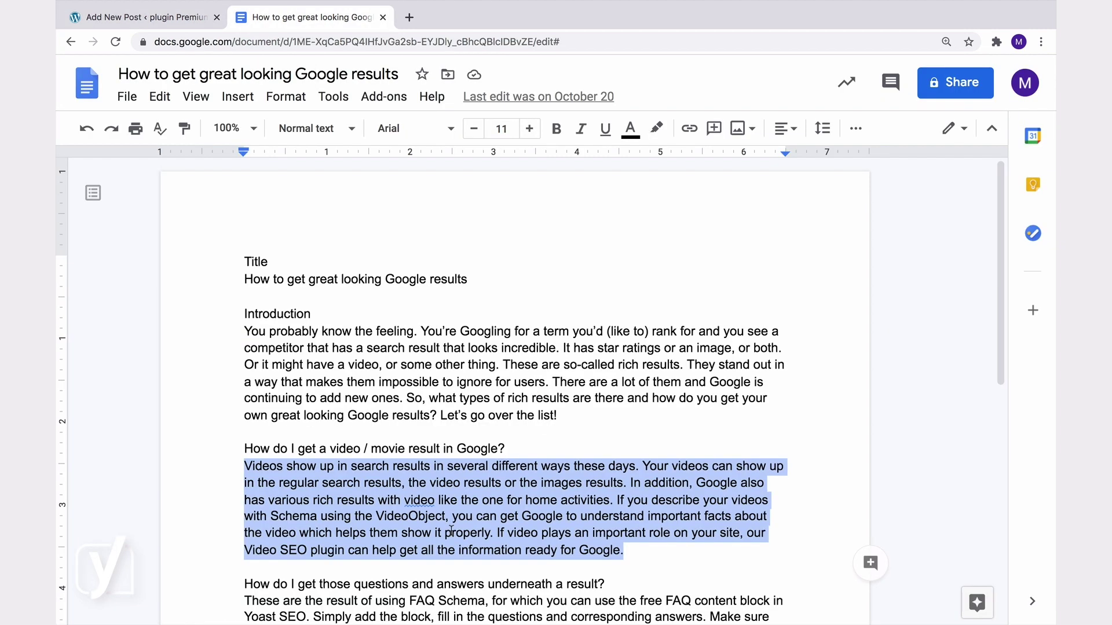
scroll(440, 347, "down", 3)
left_click_drag(604, 422, 223, 424)
key("ctrl+c")
left_click(198, 17)
left_click(460, 321)
key("ctrl+v")
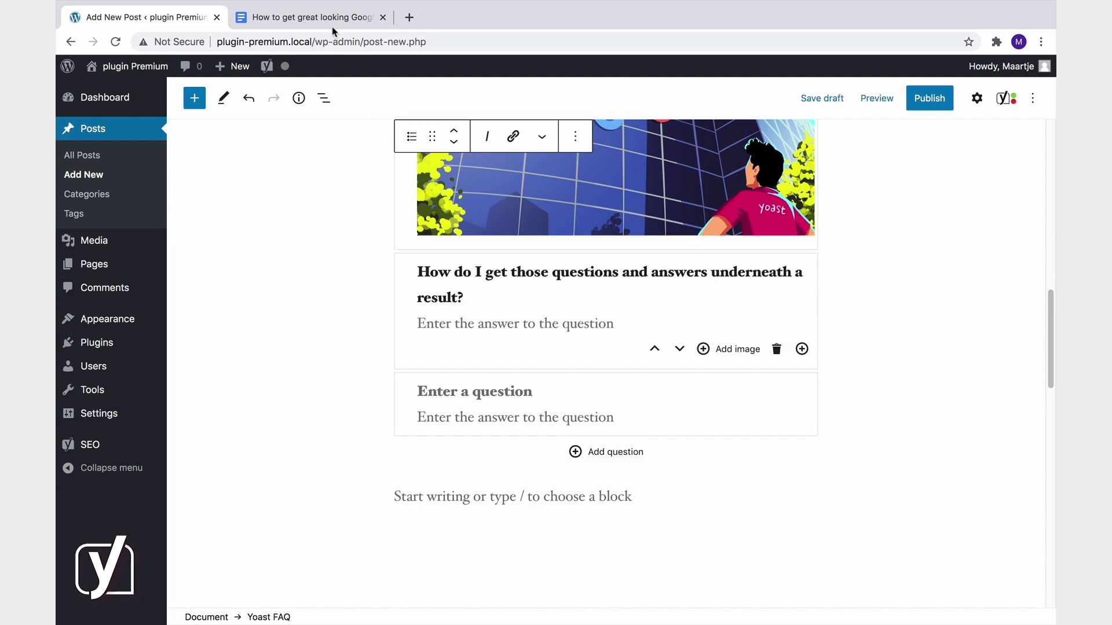
left_click(333, 23)
left_click_drag(512, 472, 250, 441)
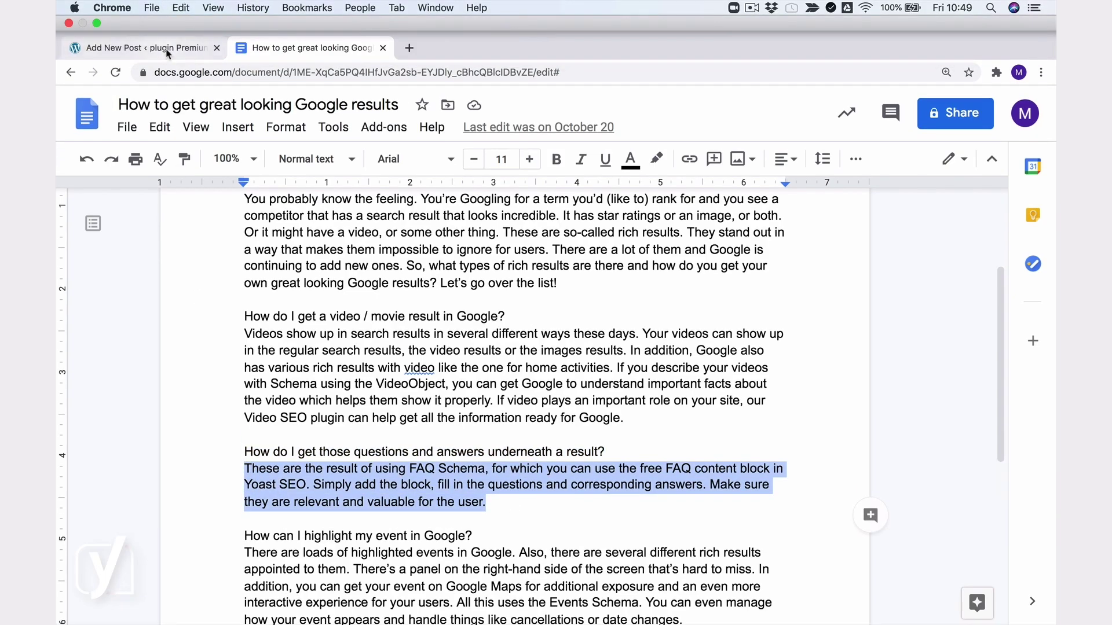
key("ctrl+c")
left_click(167, 54)
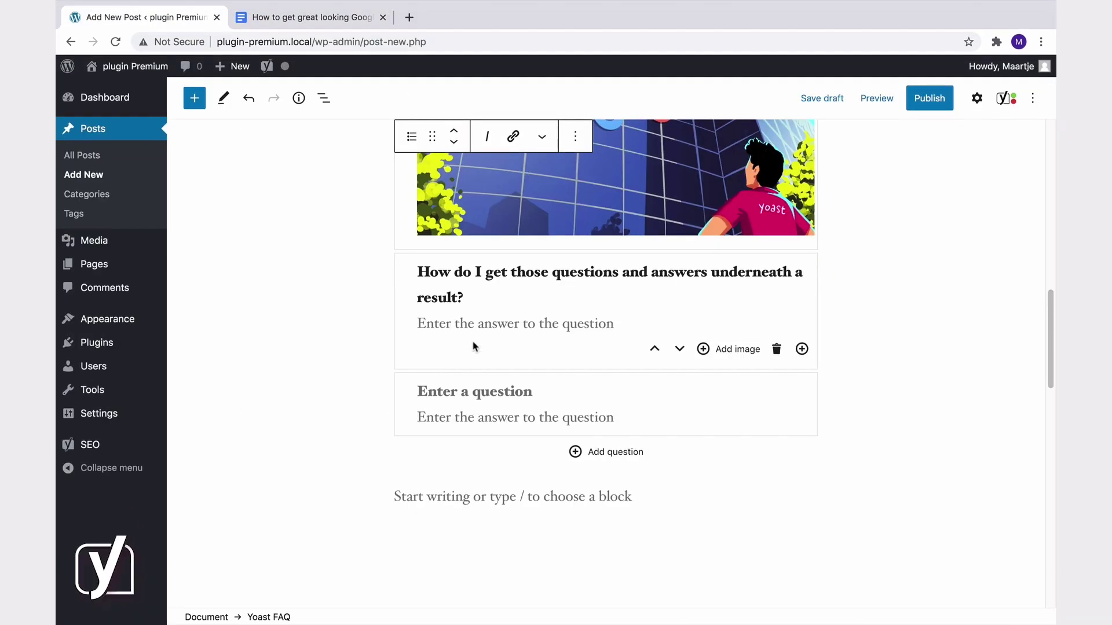
left_click(472, 338)
key("ctrl+v")
Fill the third FAQ entry with 'How can I highlight my event in Google?' and its answer
left_click(328, 23)
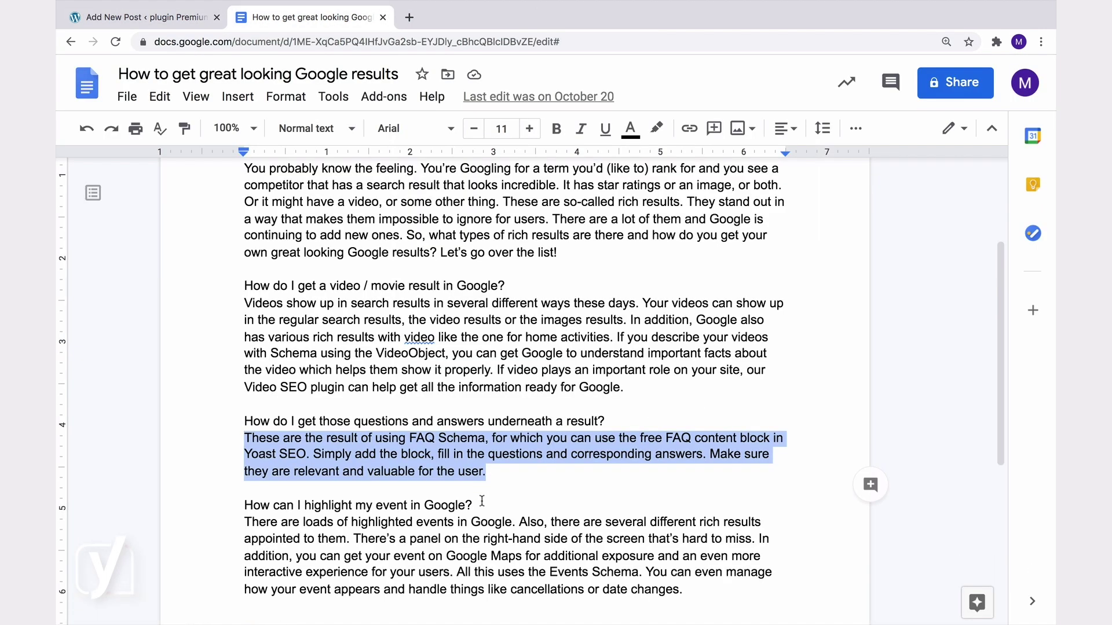
left_click_drag(472, 505, 244, 505)
key("ctrl+c")
left_click(161, 13)
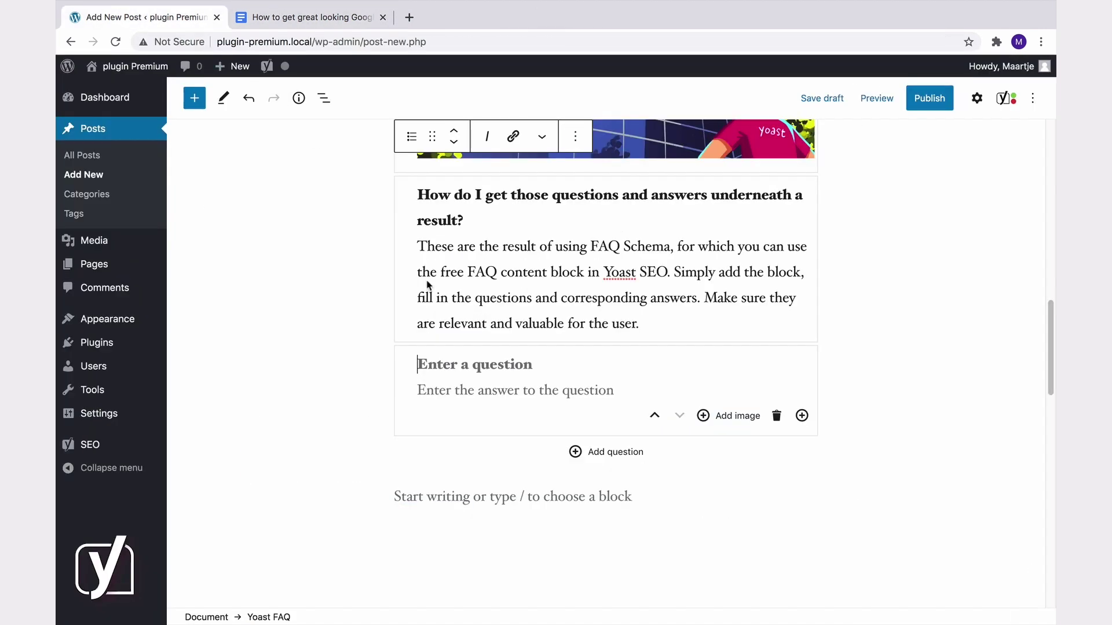
left_click(490, 365)
key("ctrl+v")
left_click(324, 17)
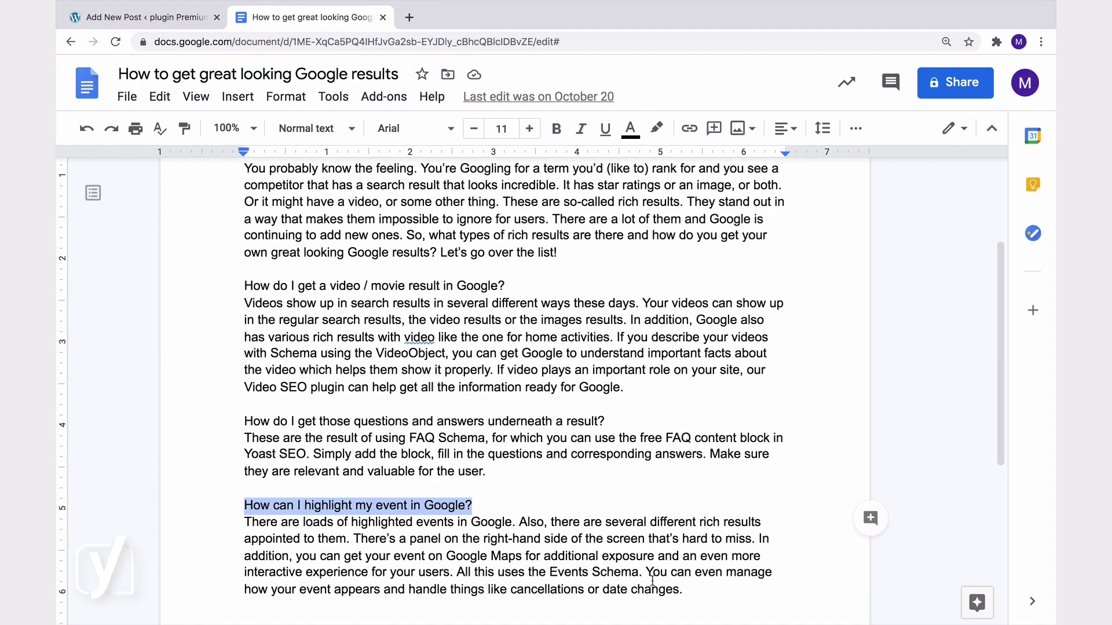
left_click_drag(683, 589, 244, 523)
key("ctrl+c")
left_click(145, 16)
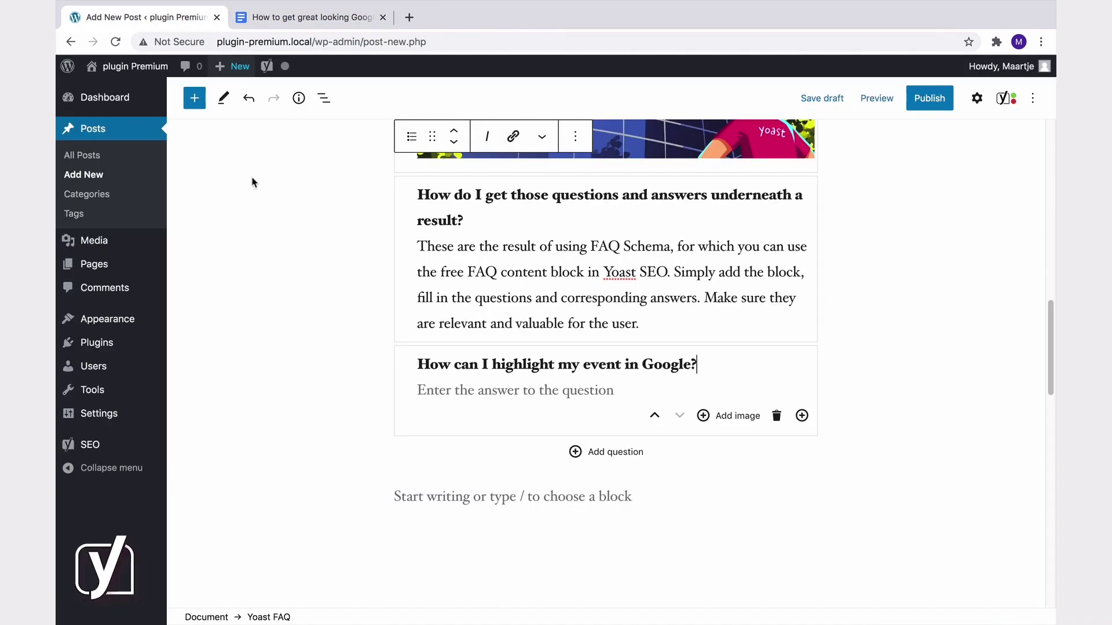
left_click(468, 389)
key("ctrl+v")
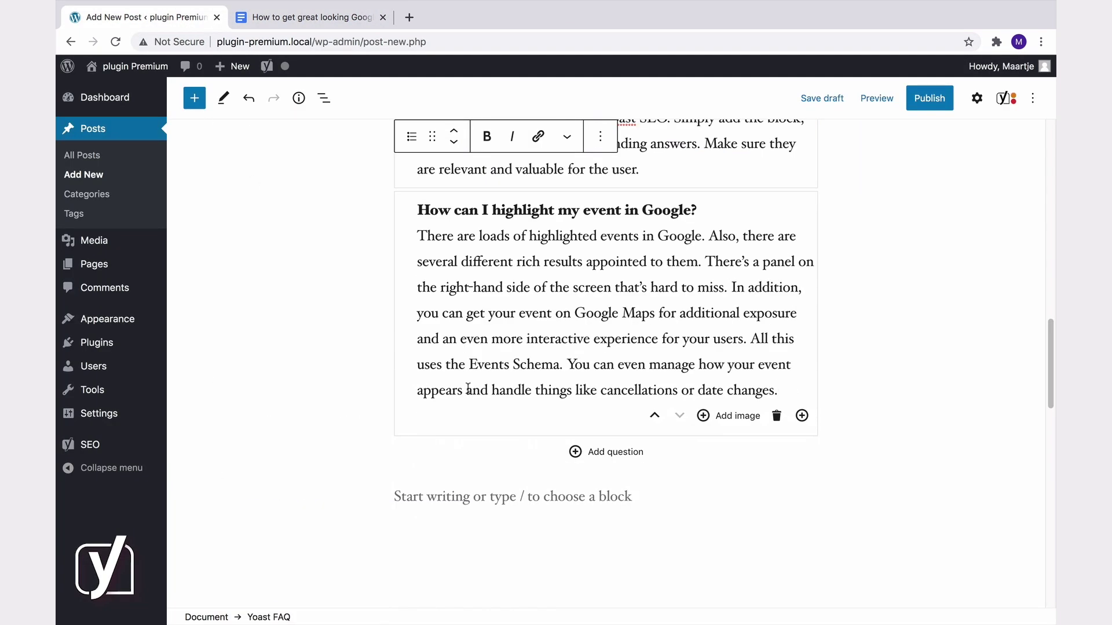
scroll(468, 389, "up", 3)
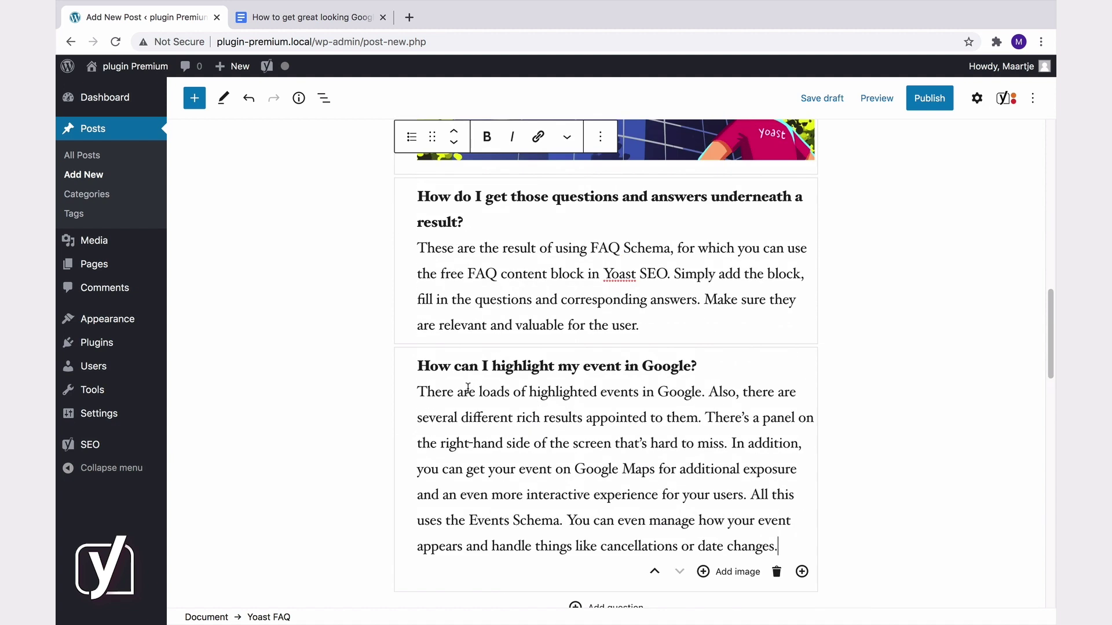
left_click(654, 572)
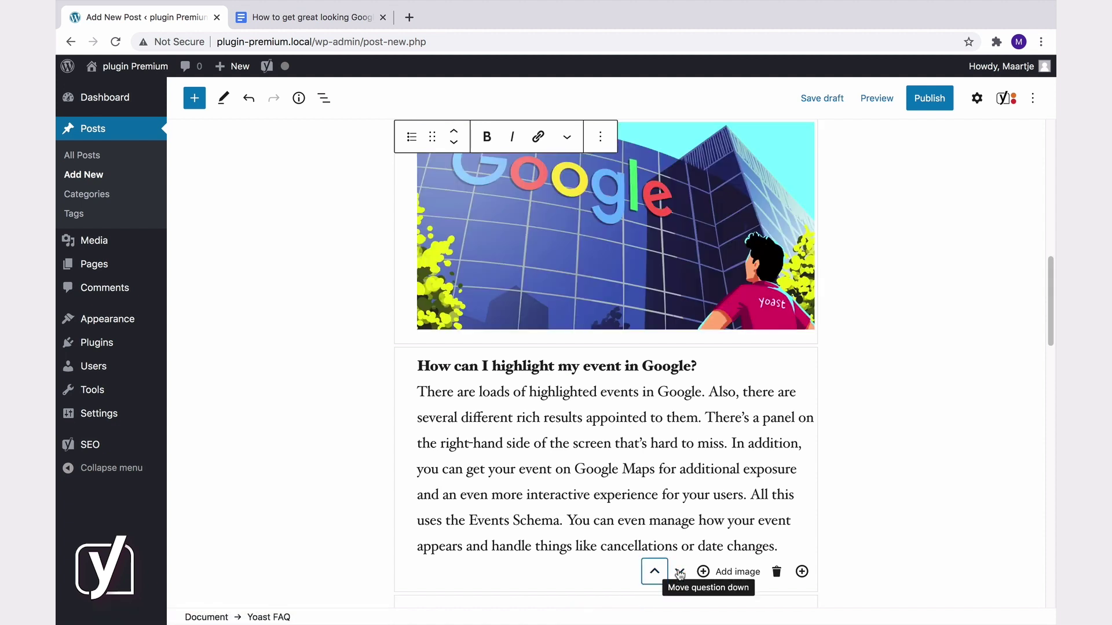
left_click(679, 571)
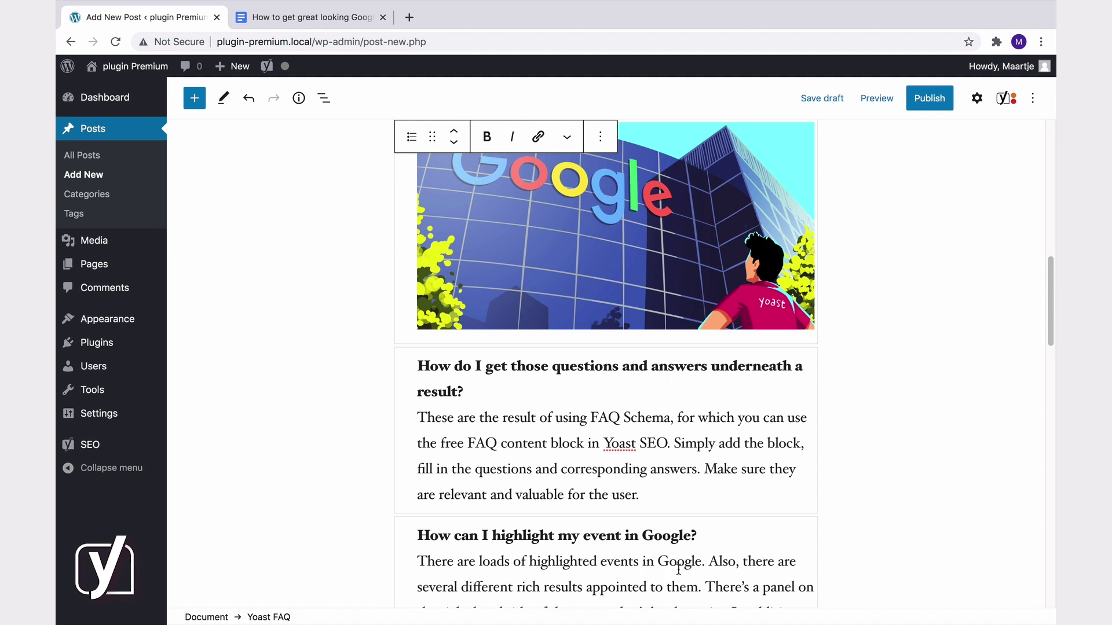
scroll(678, 570, "up", 5)
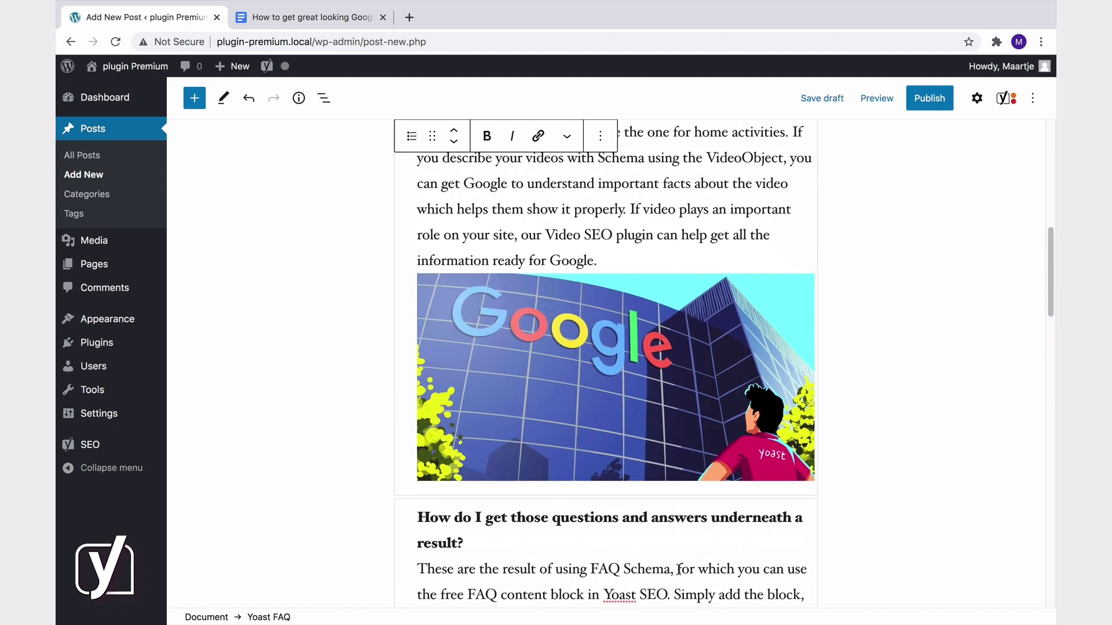
scroll(678, 570, "up", 9)
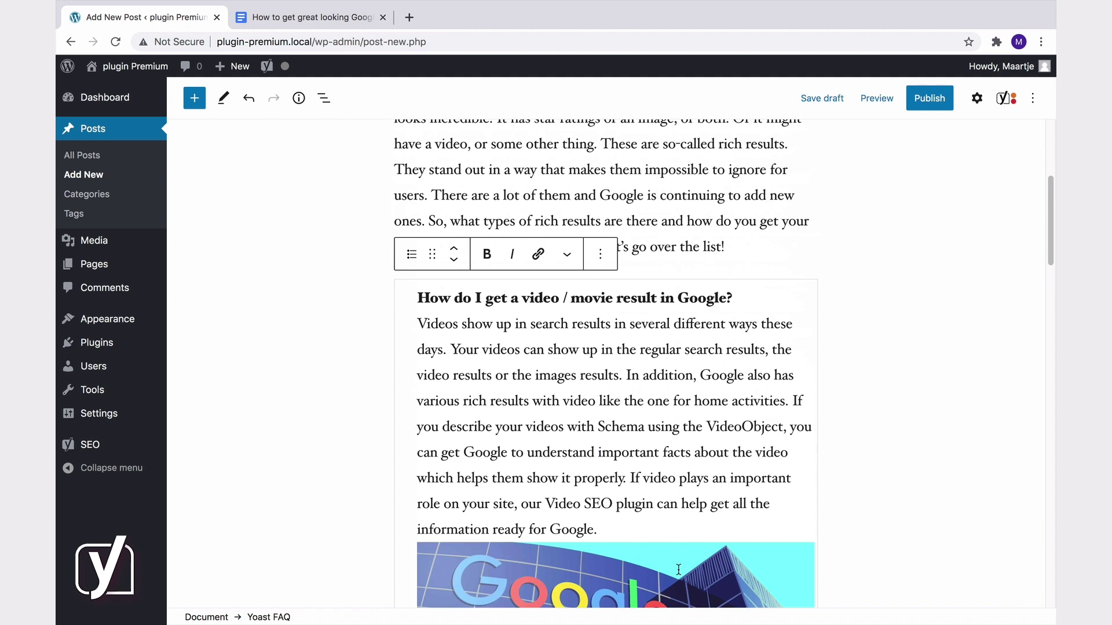
scroll(679, 570, "up", 8)
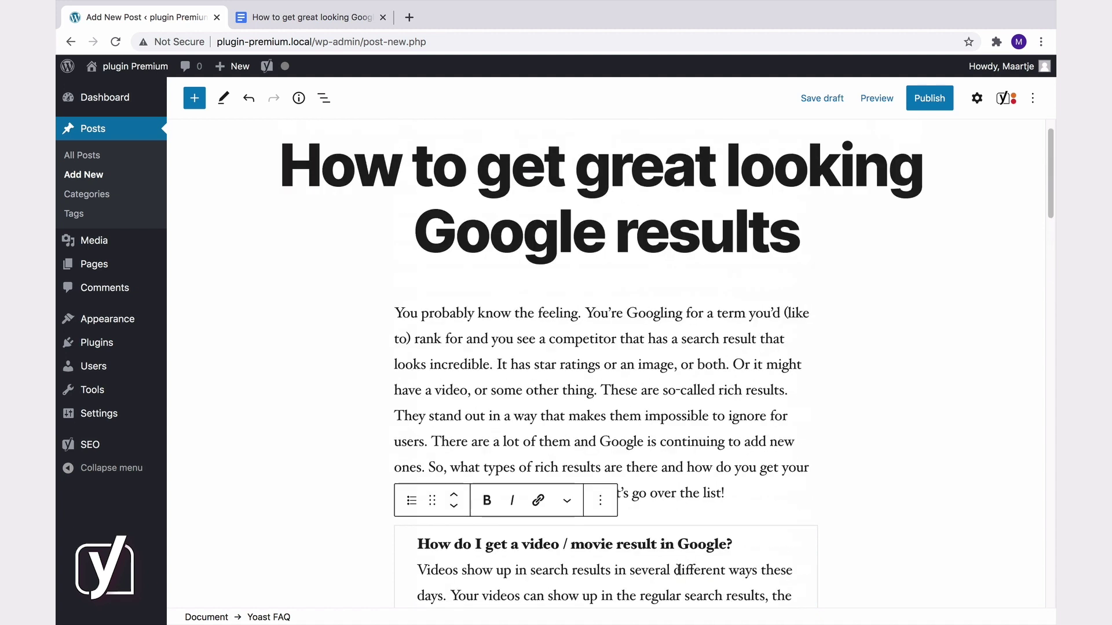
scroll(679, 570, "up", 1)
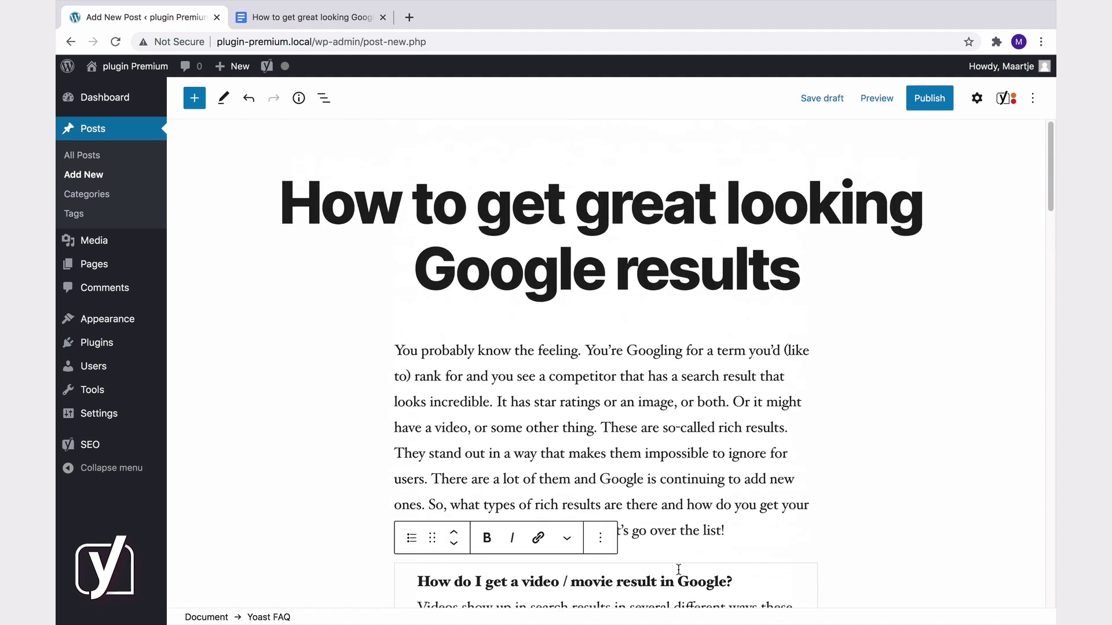